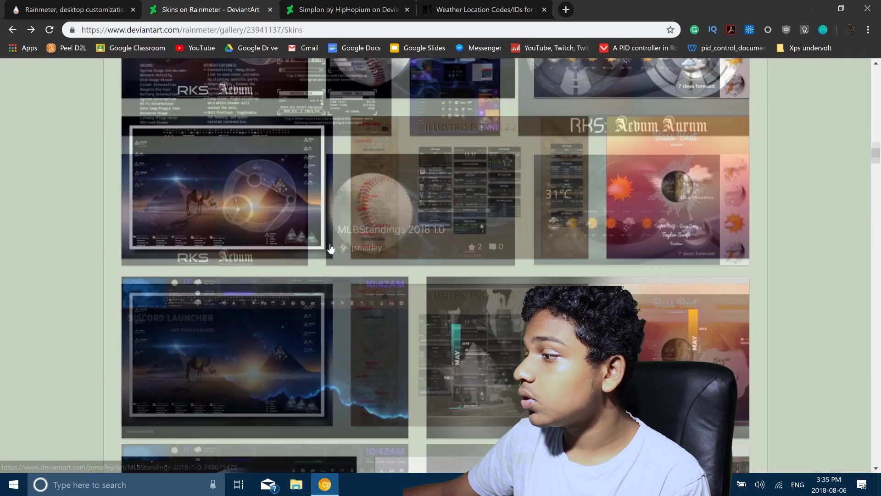
# Browse the DeviantArt Skins gallery and open the Simplon skin page.
pyautogui.scroll(5, 329, 248)
pyautogui.scroll(5, 329, 248)
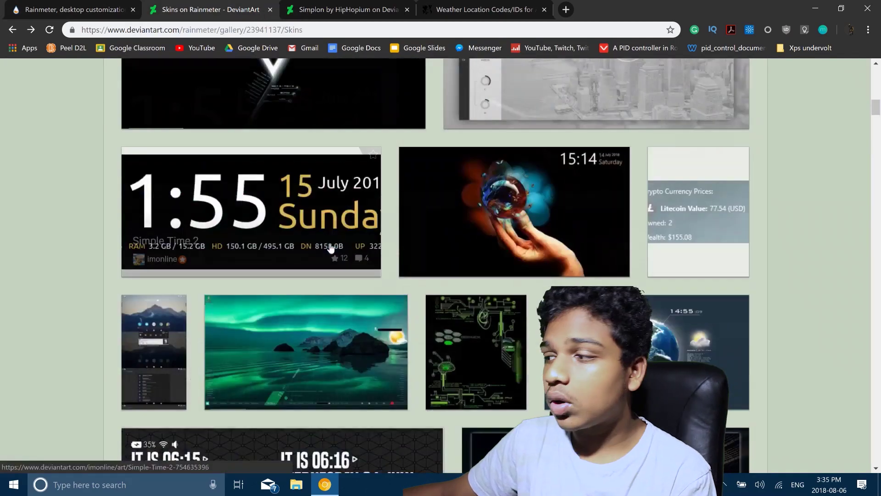
pyautogui.scroll(5, 329, 248)
pyautogui.scroll(5, 330, 248)
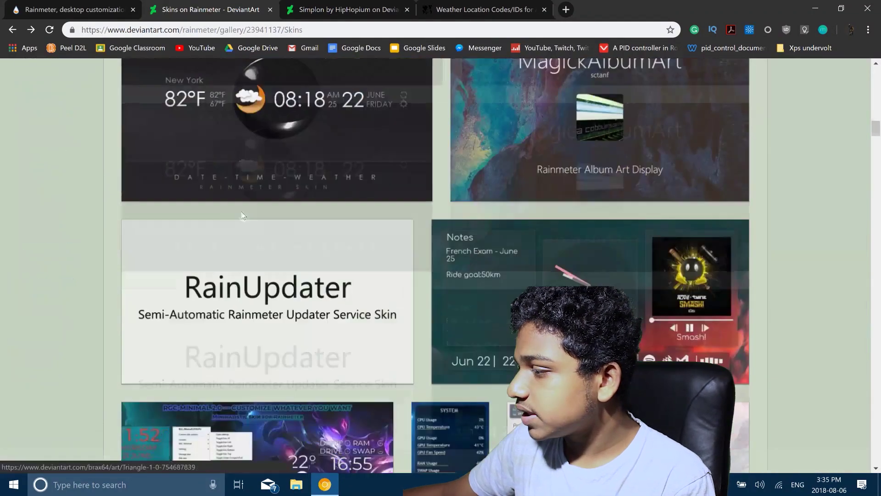
pyautogui.scroll(-5, 242, 215)
pyautogui.scroll(-5, 242, 215)
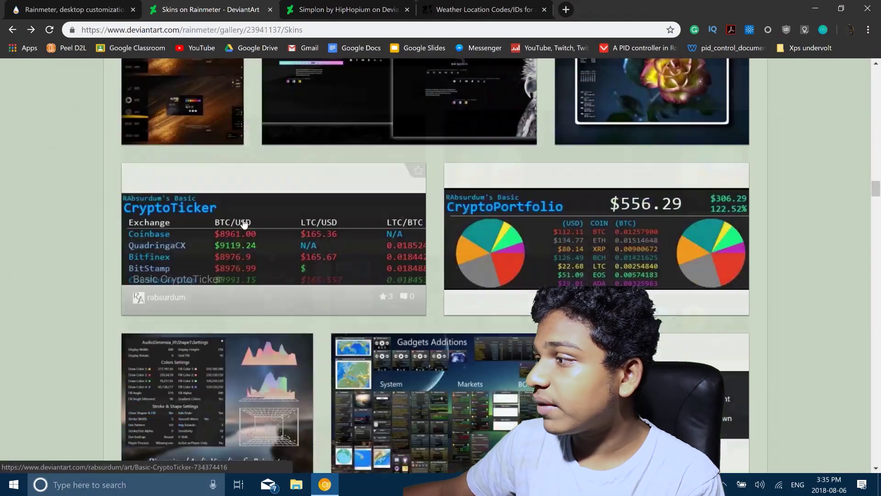
pyautogui.scroll(-5, 242, 214)
pyautogui.click(331, 6)
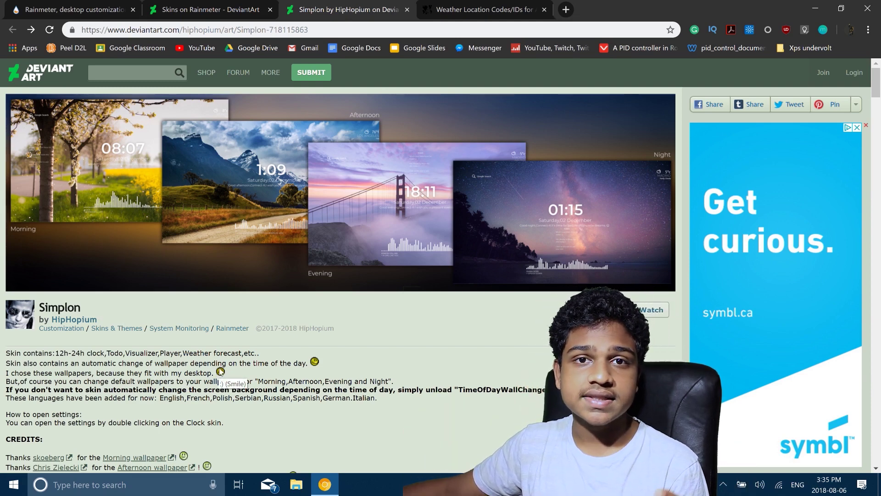
# Download the Simplon .rmskin file and launch its Rainmeter Skin Installer.
pyautogui.scroll(-10, 218, 368)
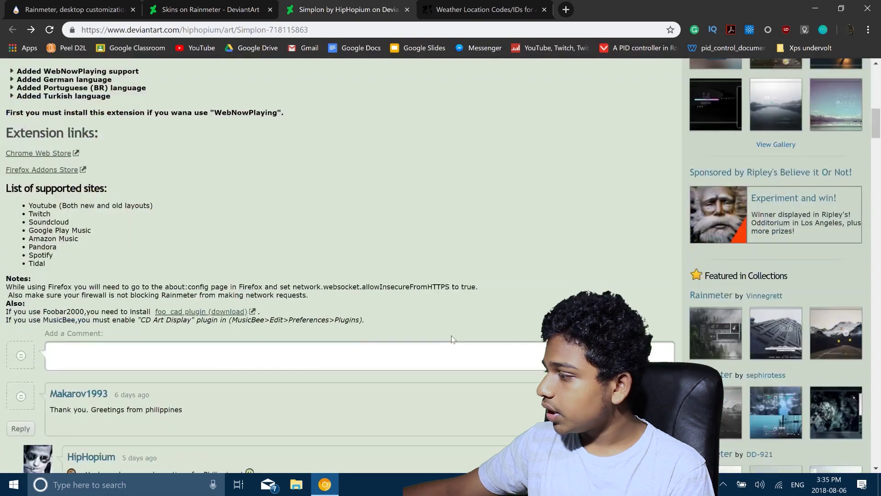
pyautogui.scroll(-6, 414, 321)
pyautogui.scroll(12, 655, 285)
pyautogui.scroll(2, 668, 269)
pyautogui.scroll(2, 668, 268)
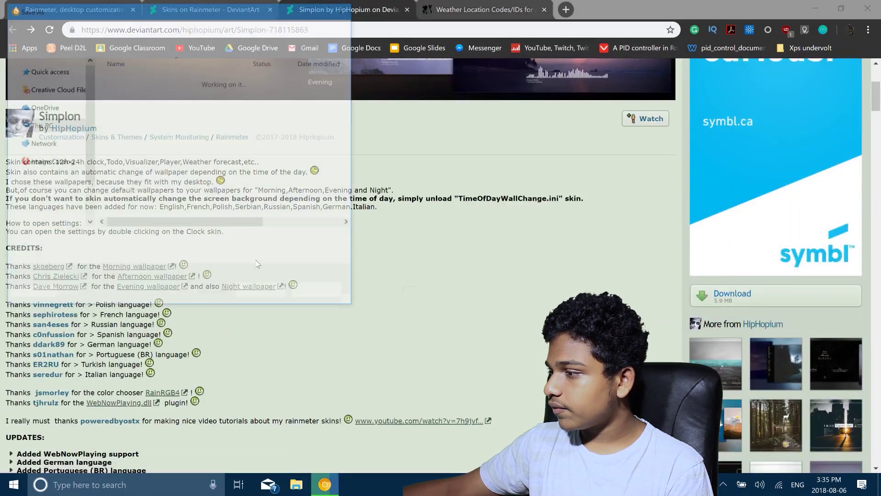
pyautogui.click(262, 292)
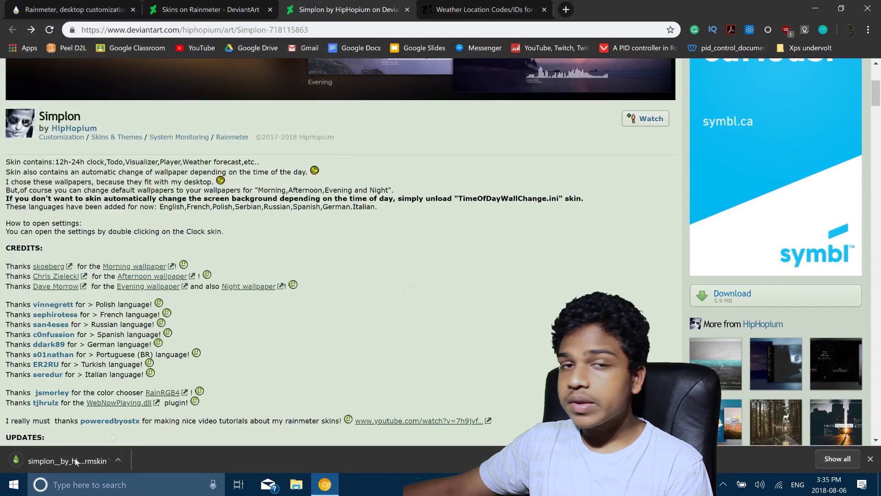
pyautogui.click(74, 459)
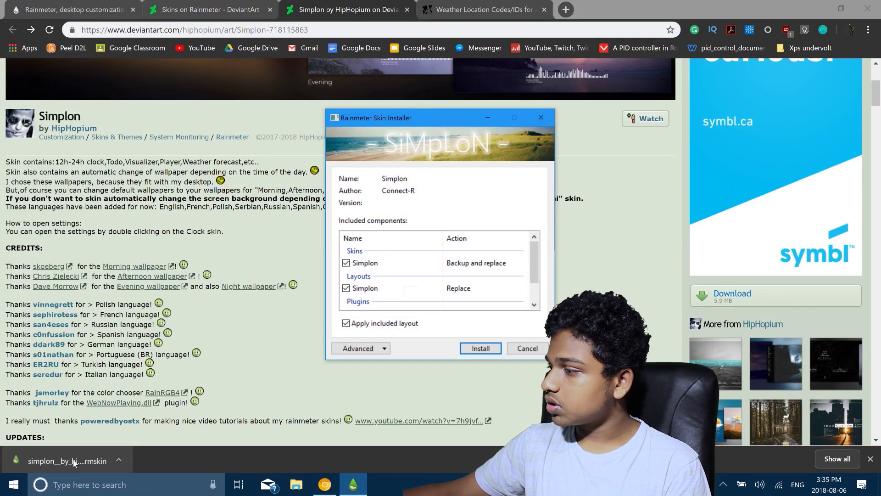
# Install Simplon and unload its Google Search widget.
pyautogui.press('Return')
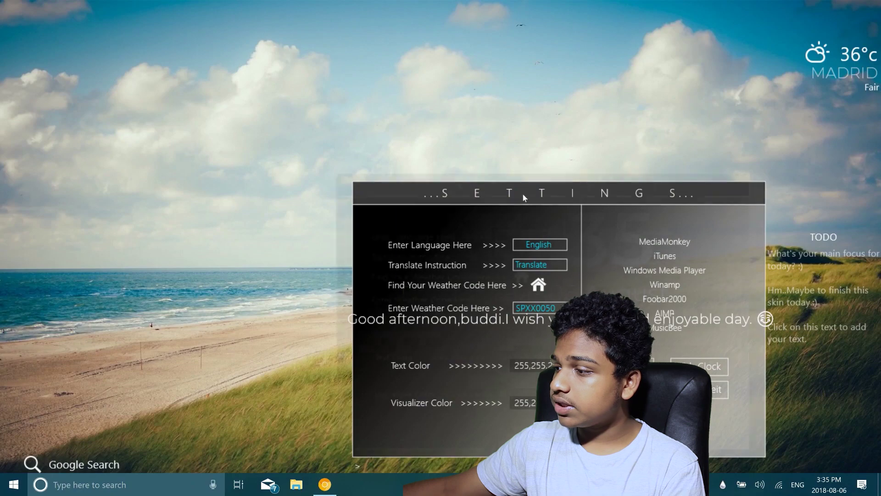
pyautogui.moveTo(523, 194); pyautogui.dragTo(342, 12)
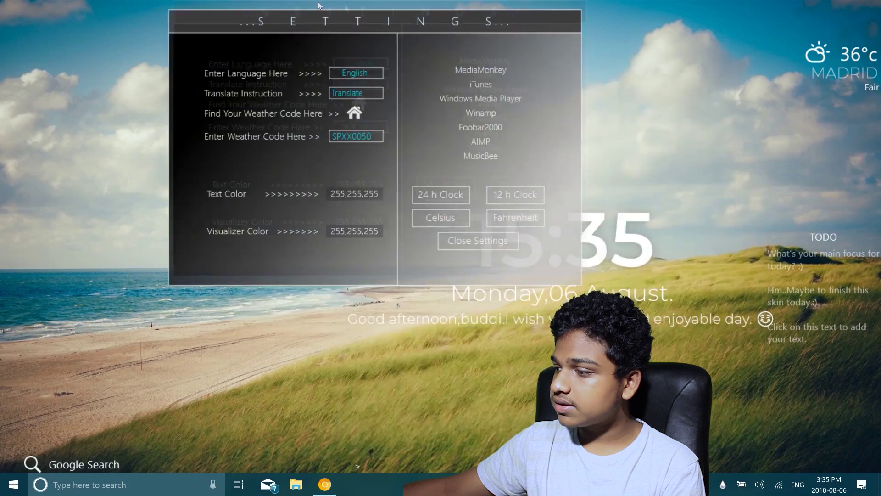
pyautogui.rightClick(105, 454)
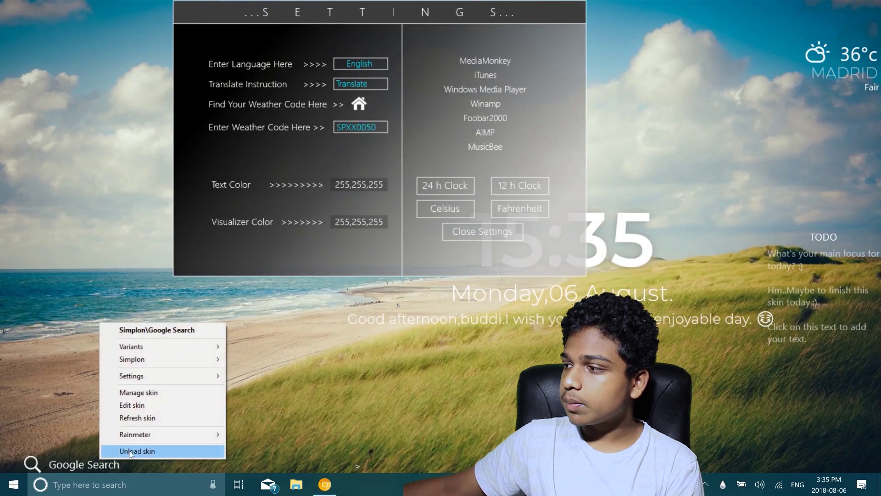
pyautogui.click(133, 451)
# Unload the TODO and time-of-day greeting widgets.
pyautogui.moveTo(343, 17); pyautogui.dragTo(322, 147)
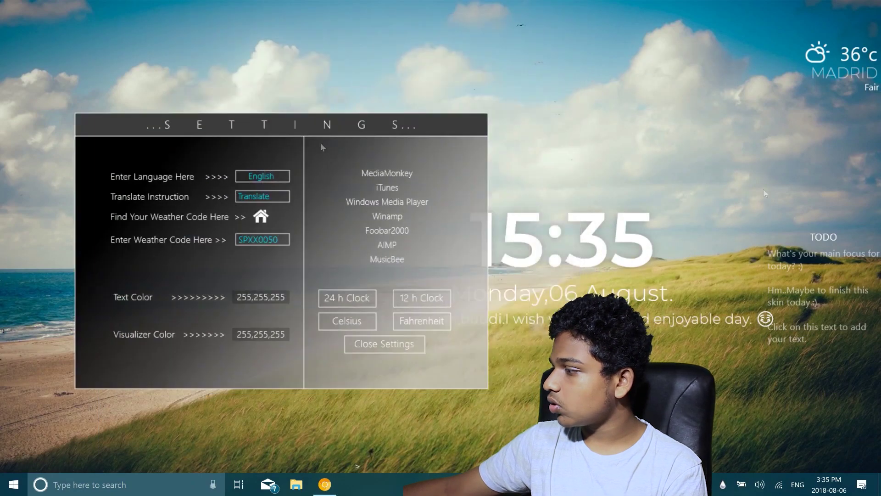
pyautogui.rightClick(831, 267)
pyautogui.click(826, 445)
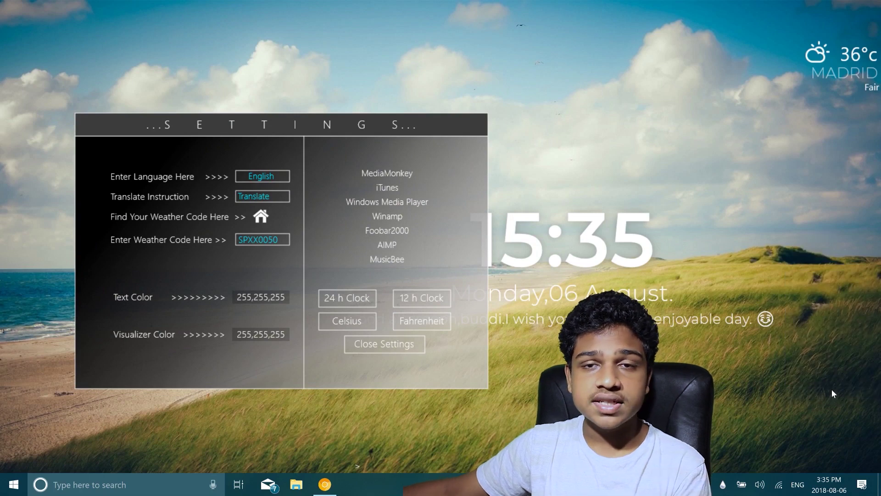
pyautogui.rightClick(688, 327)
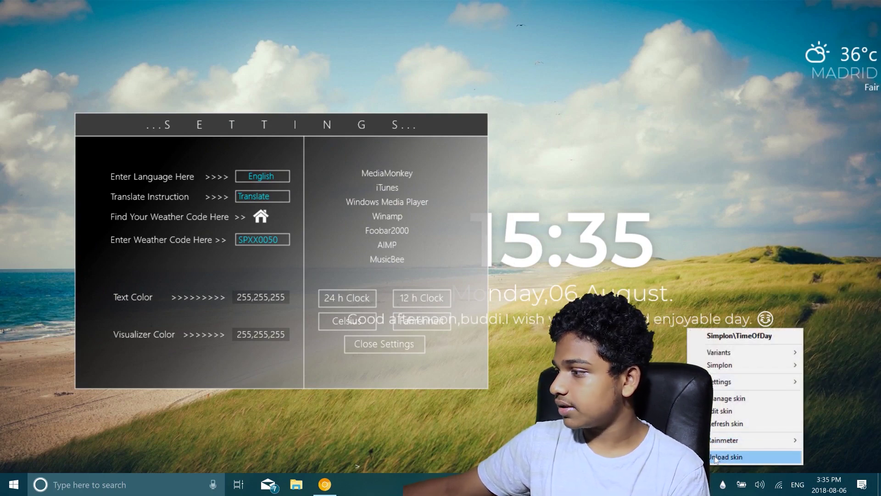
pyautogui.click(734, 456)
# Move the Madrid weather widget to the bottom-right corner of the screen.
pyautogui.moveTo(444, 146); pyautogui.dragTo(507, 276)
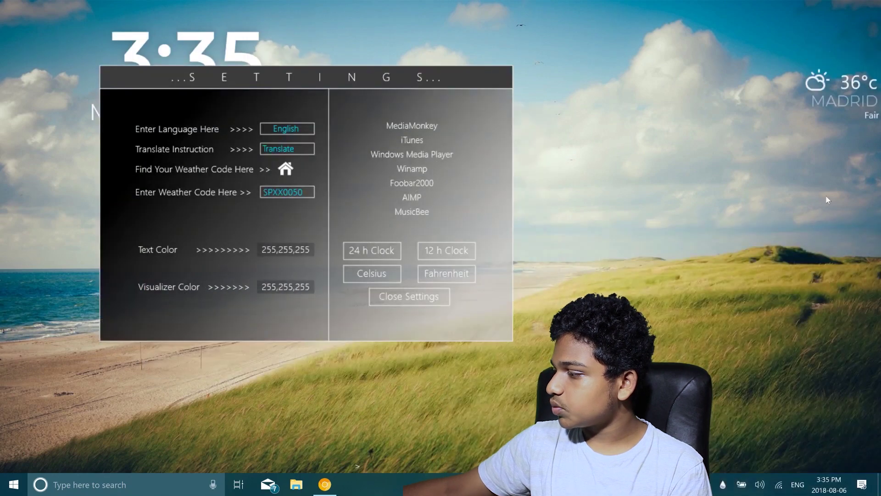
pyautogui.moveTo(851, 90); pyautogui.dragTo(831, 437)
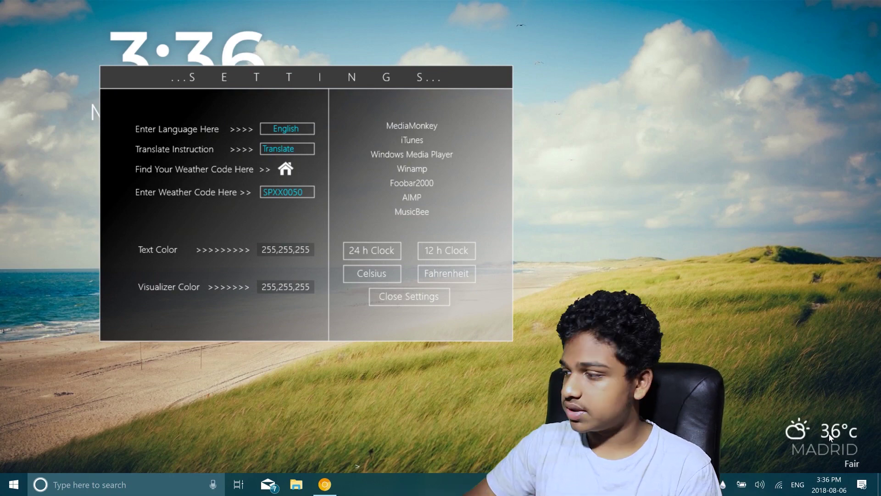
pyautogui.rightClick(358, 460)
# Unload another Simplon widget, open desktop Personalize, and open the weather.codes lookup site.
pyautogui.click(386, 452)
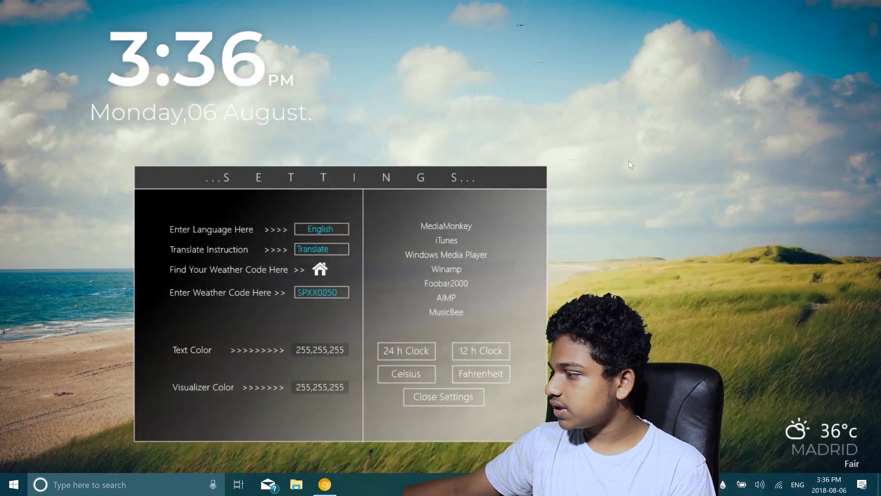
pyautogui.rightClick(629, 161)
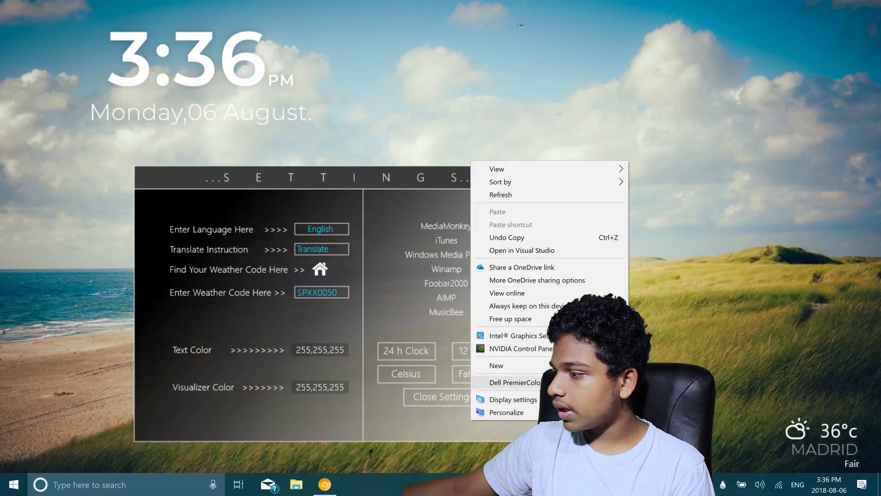
pyautogui.click(551, 412)
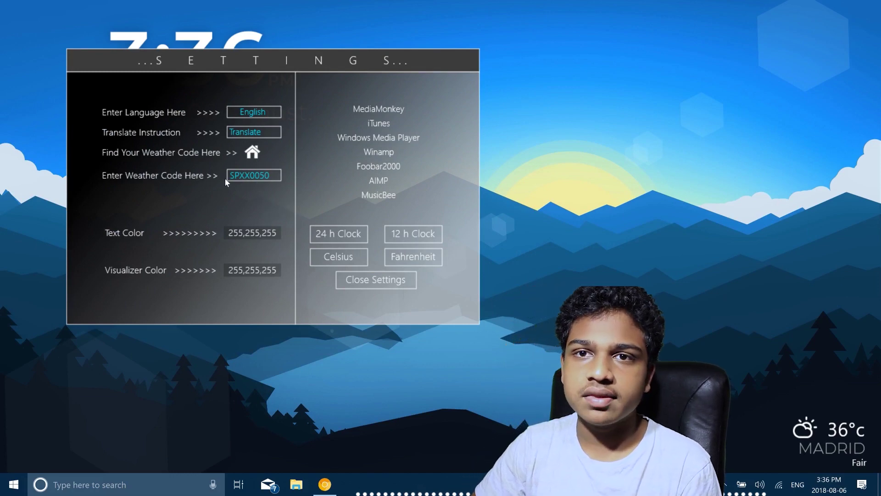
pyautogui.click(253, 151)
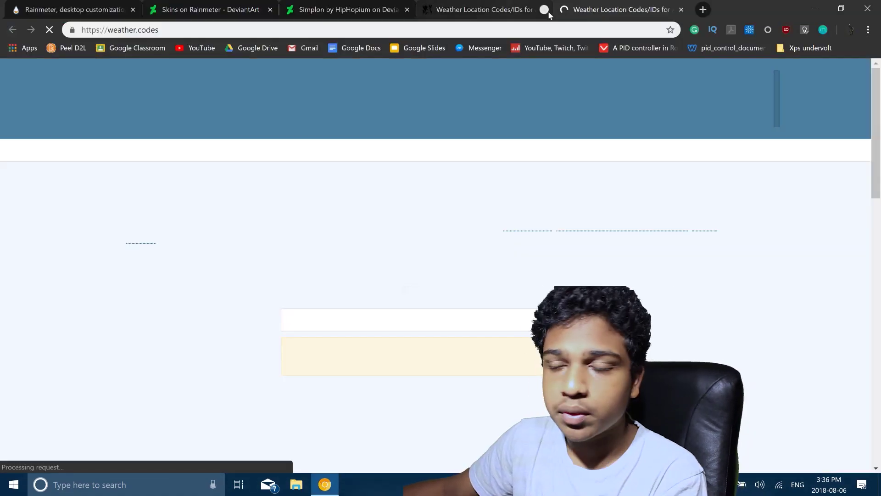
# Change Simplon's weather code to CAXX0043 so the widget shows Brampton weather.
pyautogui.hotkey('ctrl', 'w')
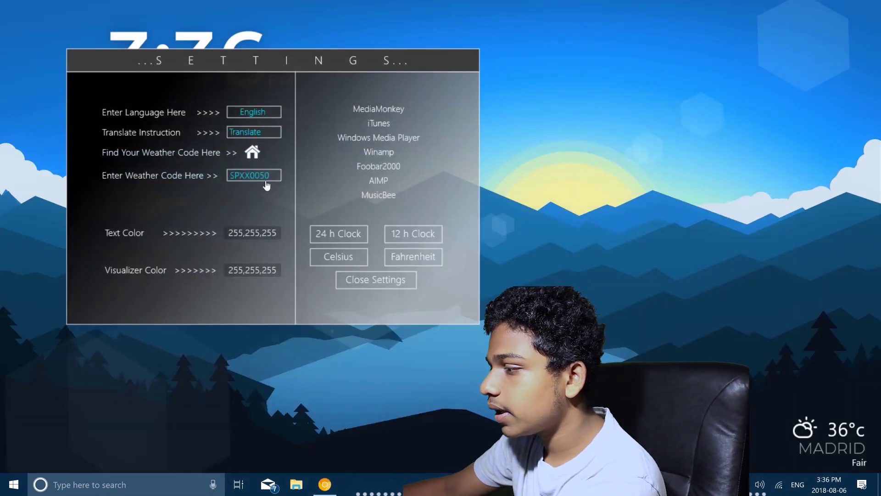
pyautogui.doubleClick(266, 176)
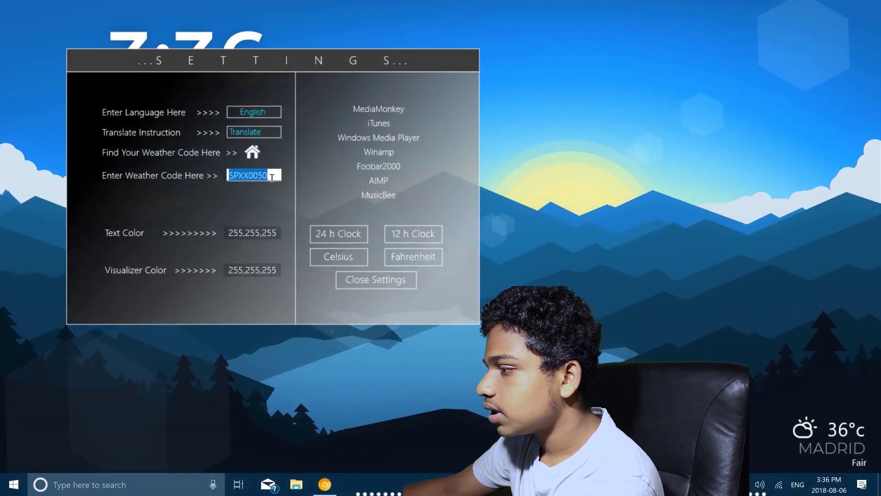
pyautogui.write('CAXX0043')
pyautogui.press('Return')
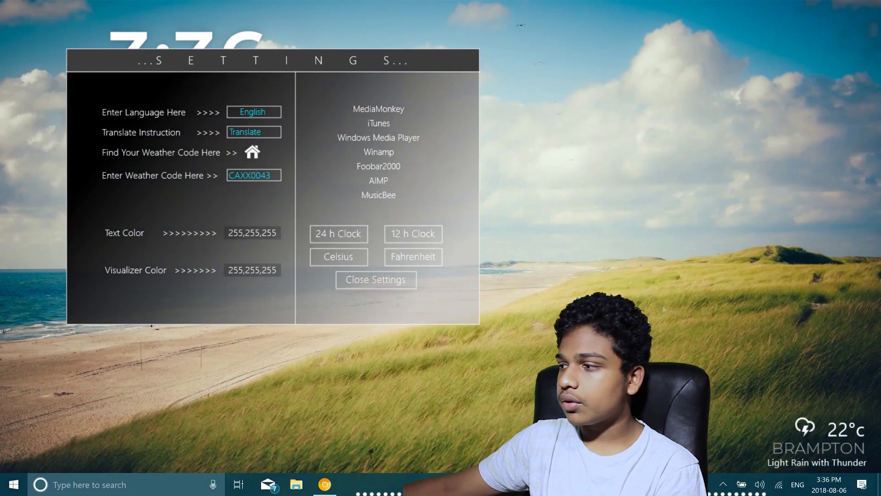
# Make the blue mountain-lake picture the wallpaper through Personalize, then close Settings.
pyautogui.rightClick(477, 201)
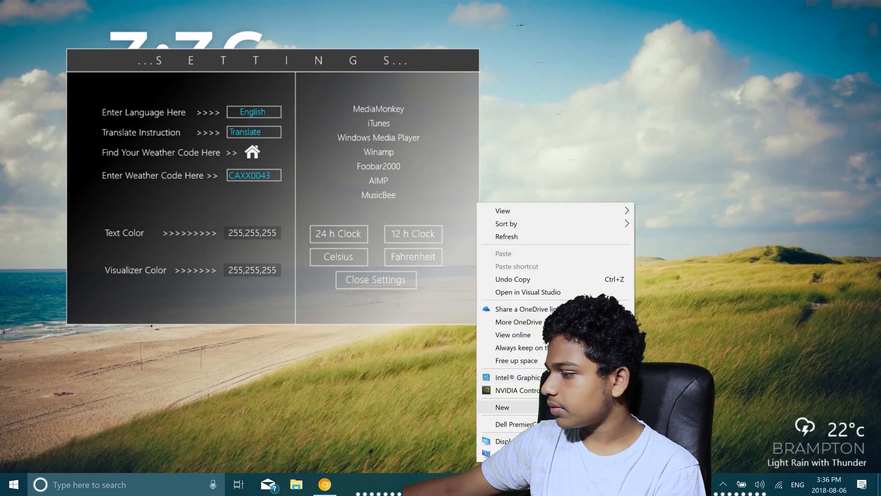
pyautogui.click(487, 416)
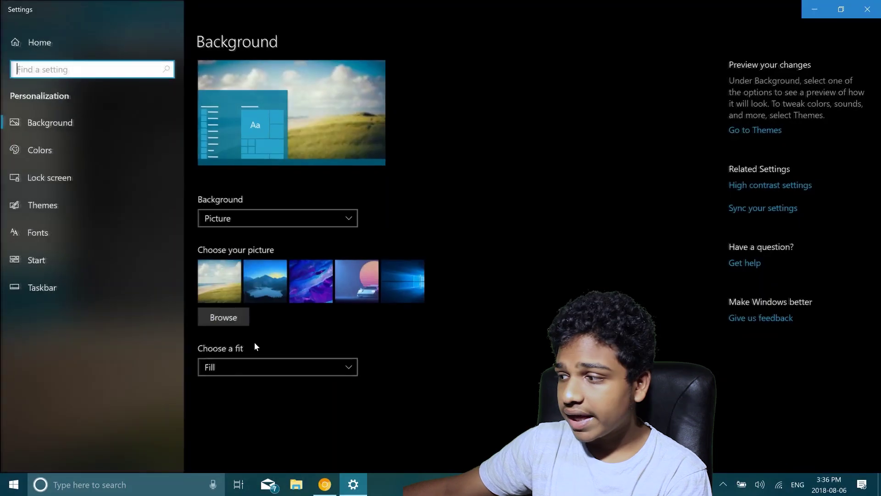
pyautogui.click(265, 280)
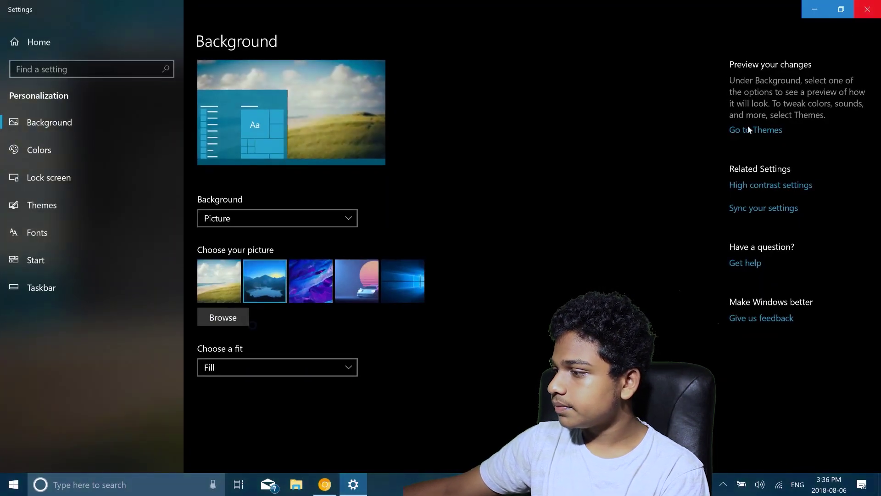
pyautogui.hotkey('alt', 'F4')
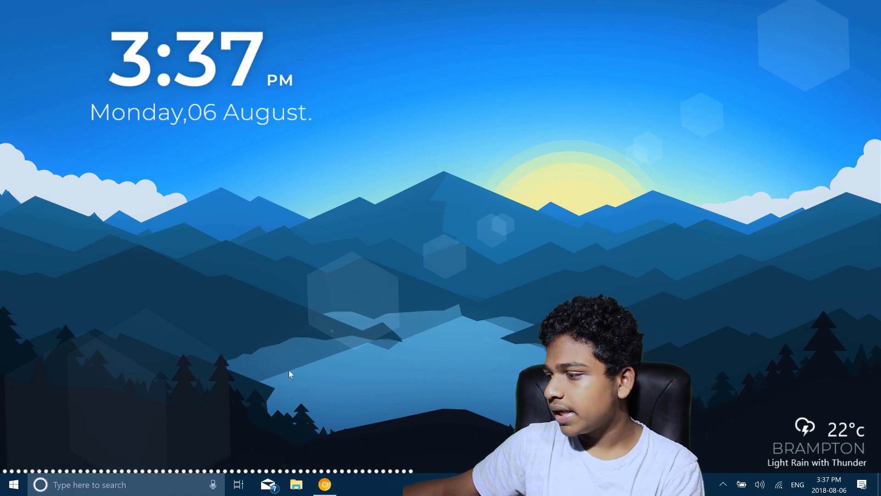
# Search YouTube for 'tech alpha' and open the Tech Alpha channel.
pyautogui.click(329, 483)
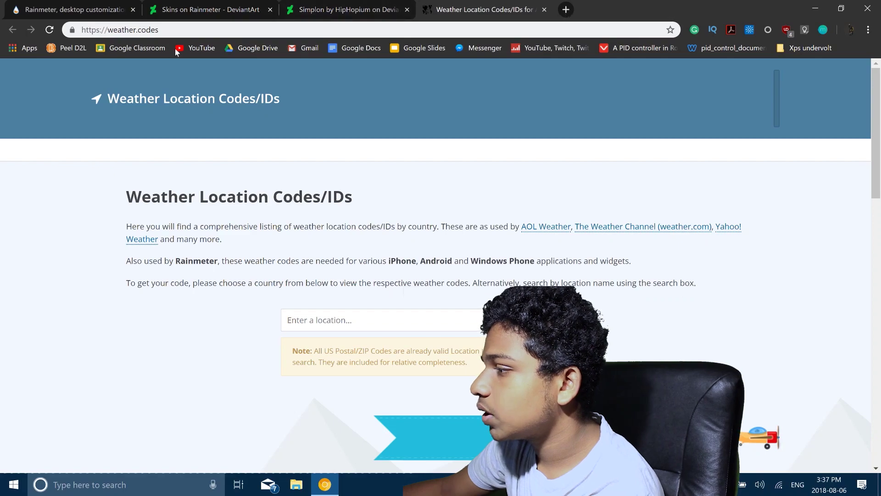
pyautogui.middleClick(192, 48)
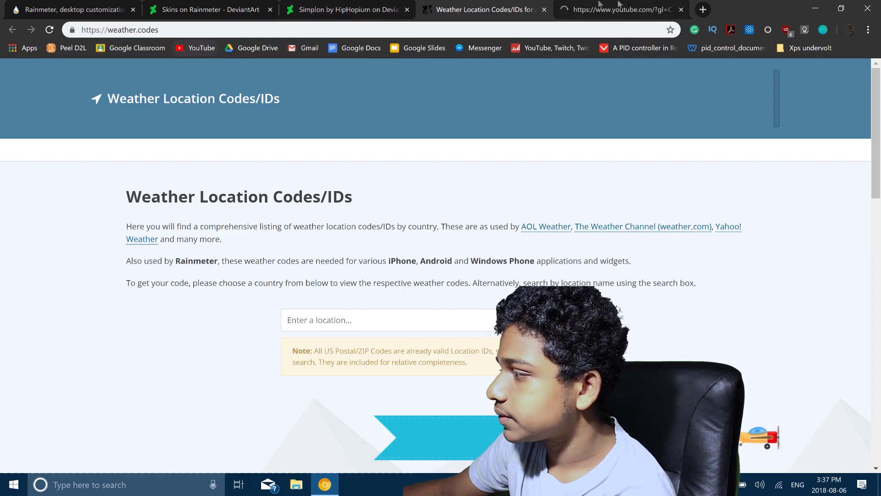
pyautogui.hotkey('ctrl', 'Tab')
pyautogui.write('tech alpha')
pyautogui.press('Return')
pyautogui.click(324, 152)
# Toggle Chrome minimized to watch the visualizer react, then show the desktop.
pyautogui.click(324, 485)
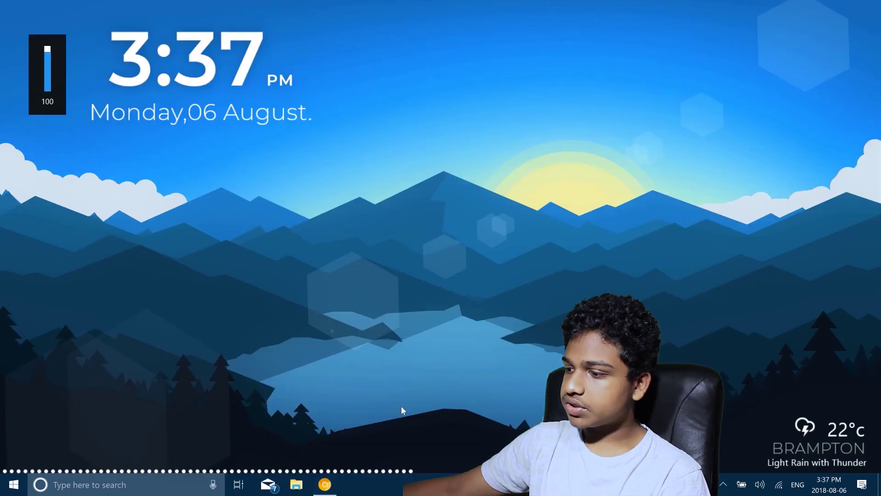
pyautogui.click(325, 485)
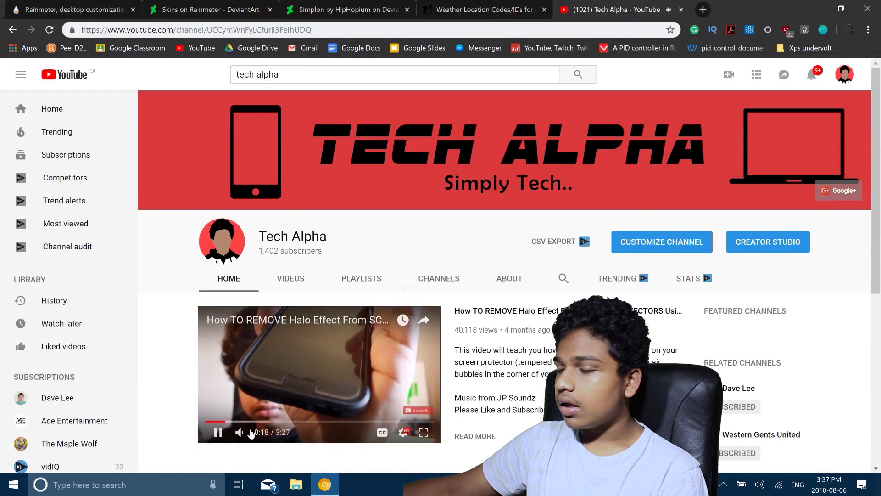
pyautogui.click(321, 489)
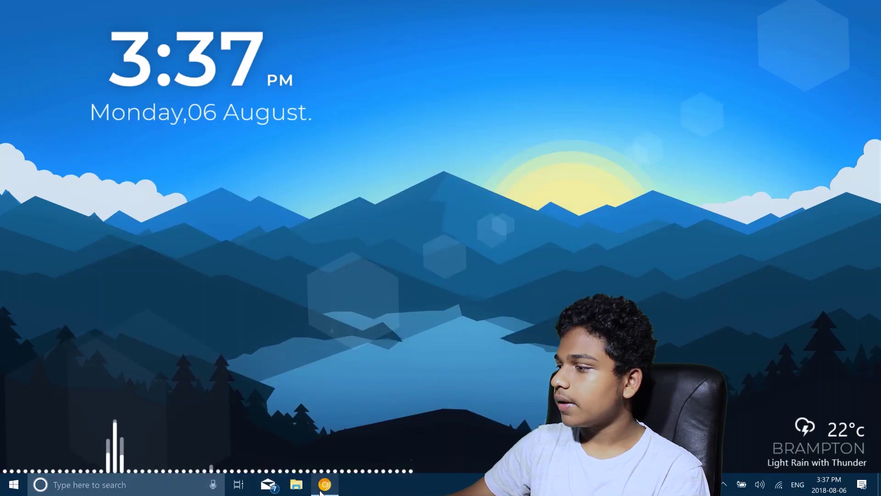
pyautogui.click(321, 490)
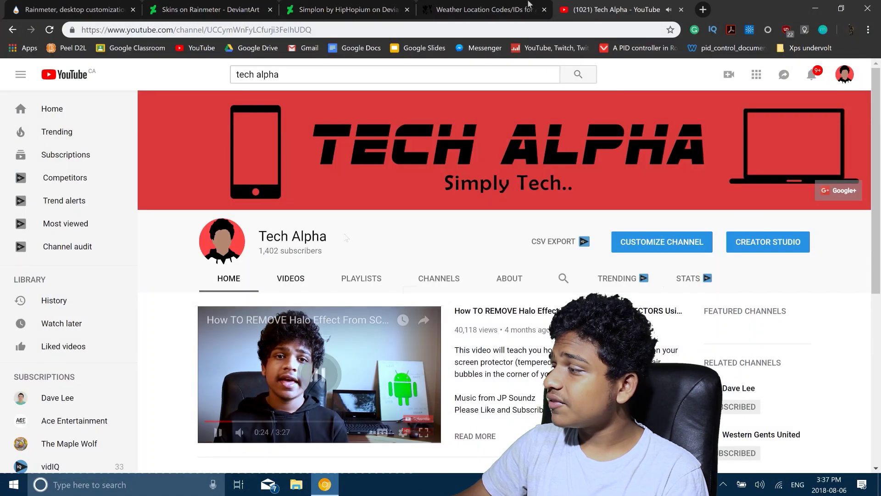
pyautogui.press('super+d')
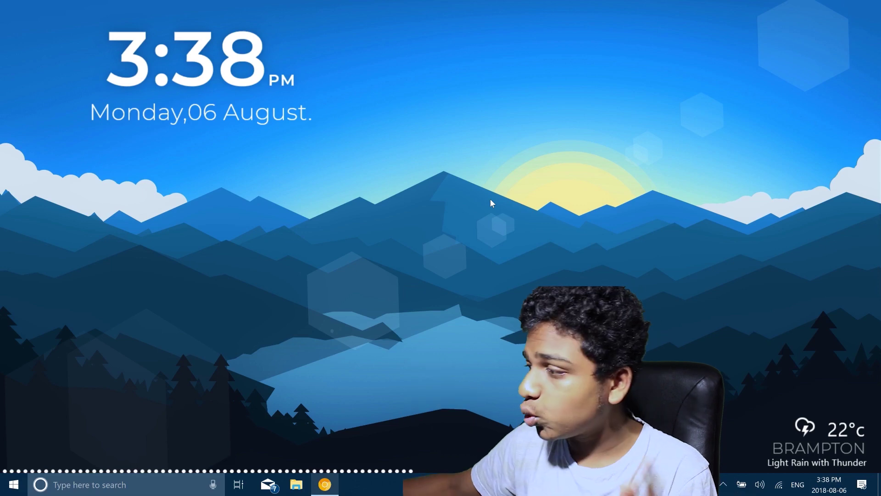
# Refresh the Simplon clock skin and turn off its Keep on screen setting.
pyautogui.rightClick(258, 85)
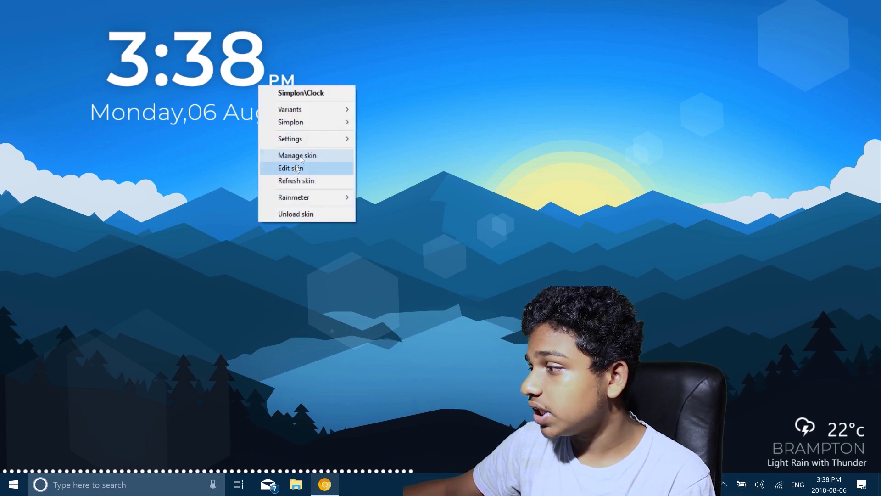
pyautogui.click(298, 180)
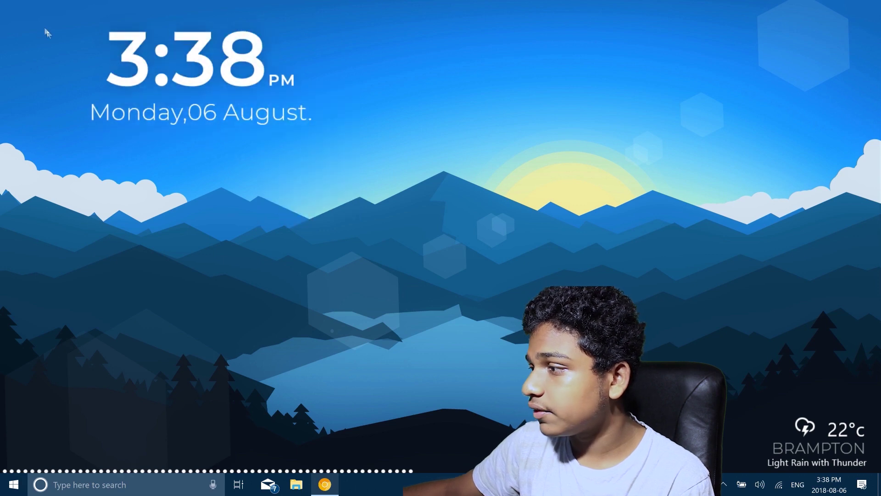
pyautogui.rightClick(196, 64)
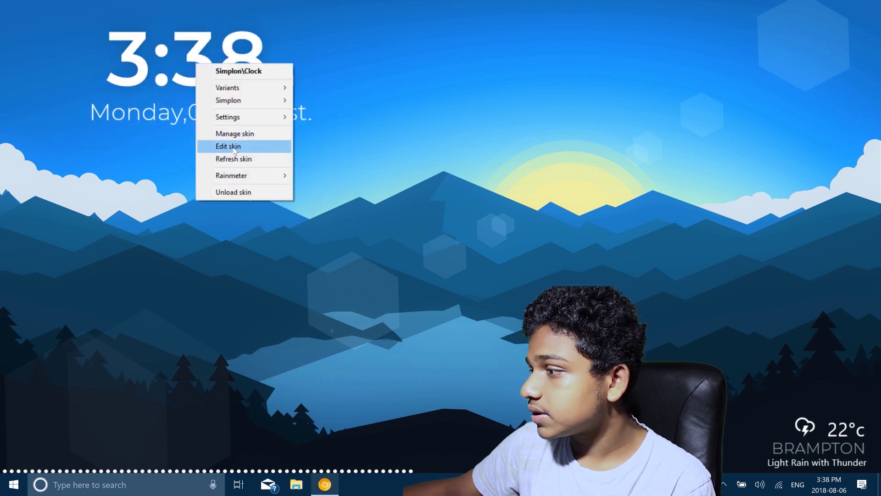
pyautogui.moveTo(227, 117)
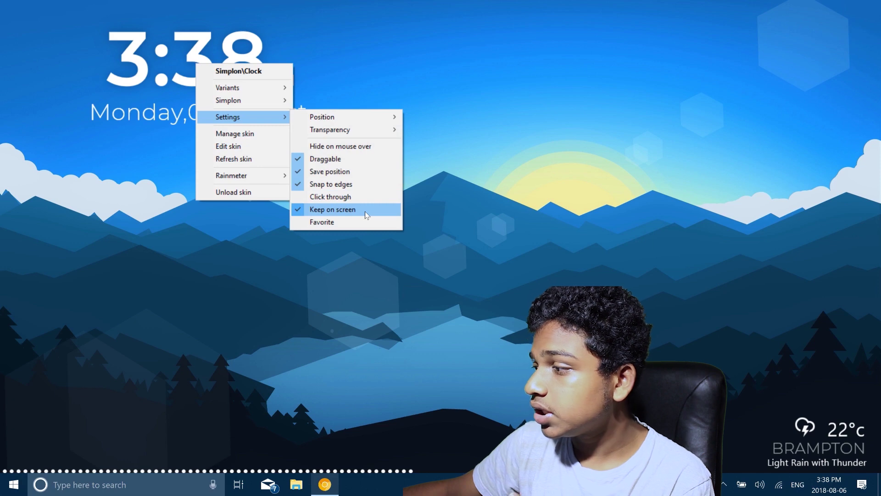
pyautogui.click(365, 211)
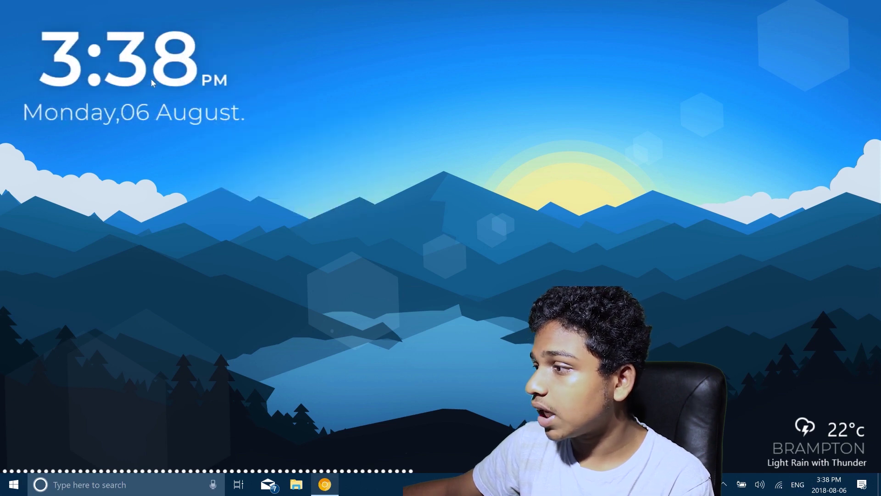